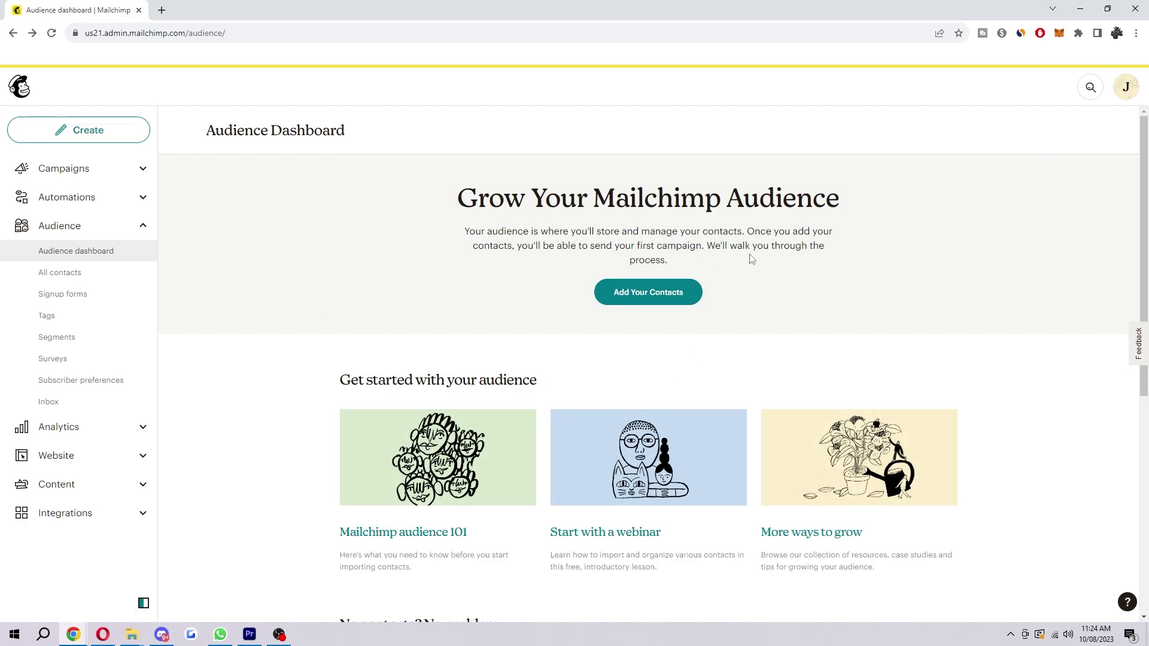
Step: Begin an import from another service, then abandon and leave it
{"action": "left_click", "coordinate": [671, 291]}
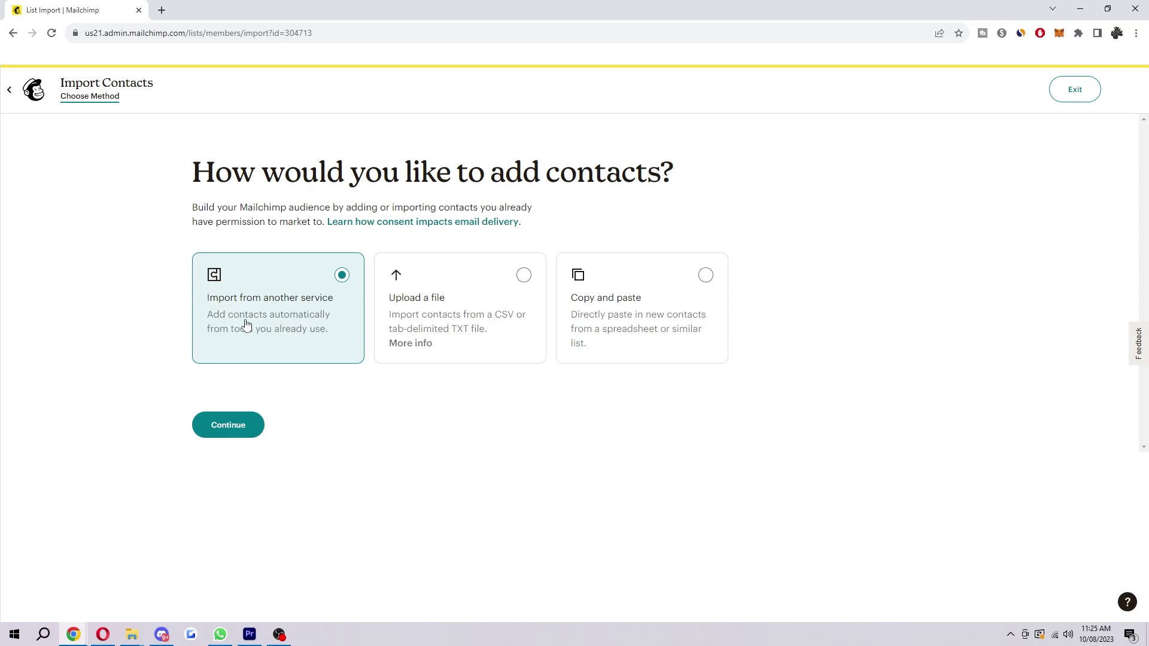
{"action": "left_click", "coordinate": [239, 427]}
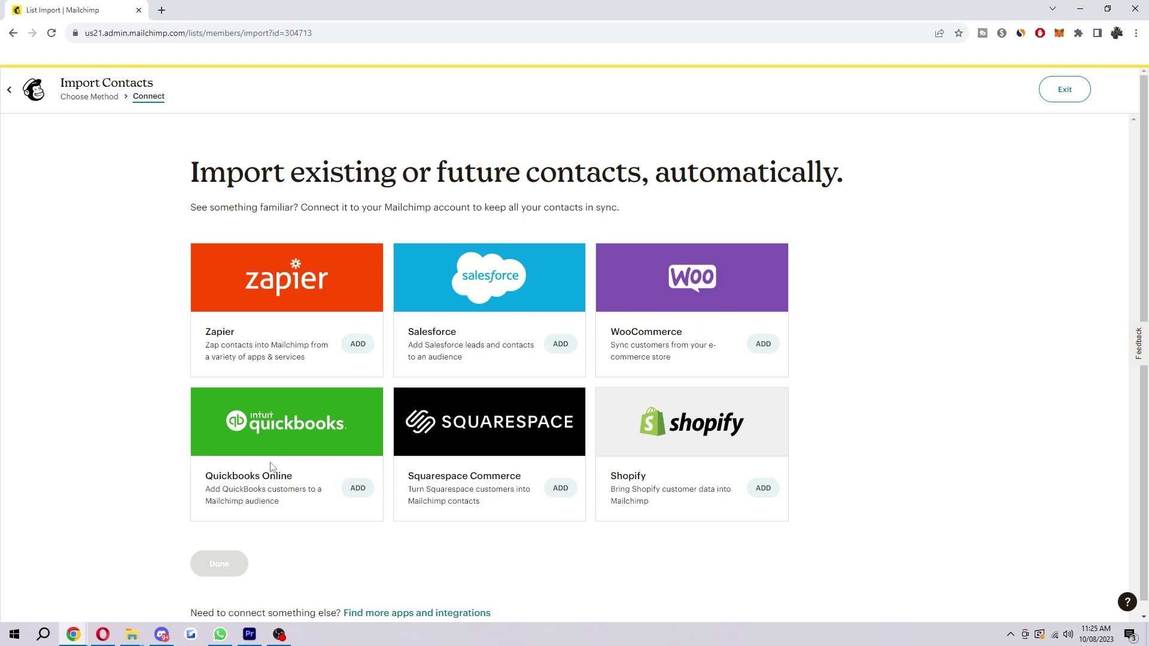
{"action": "scroll", "coordinate": [643, 444], "scroll_direction": "down", "scroll_amount": 1}
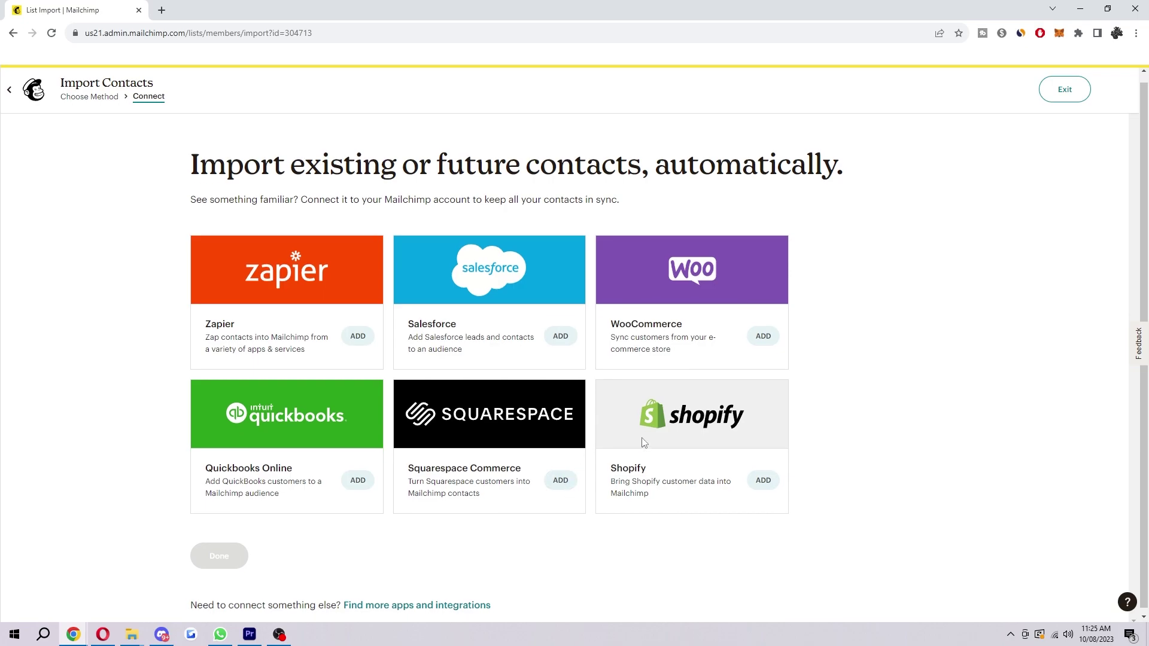
{"action": "scroll", "coordinate": [72, 200], "scroll_direction": "up", "scroll_amount": 1}
{"action": "left_click", "coordinate": [24, 89]}
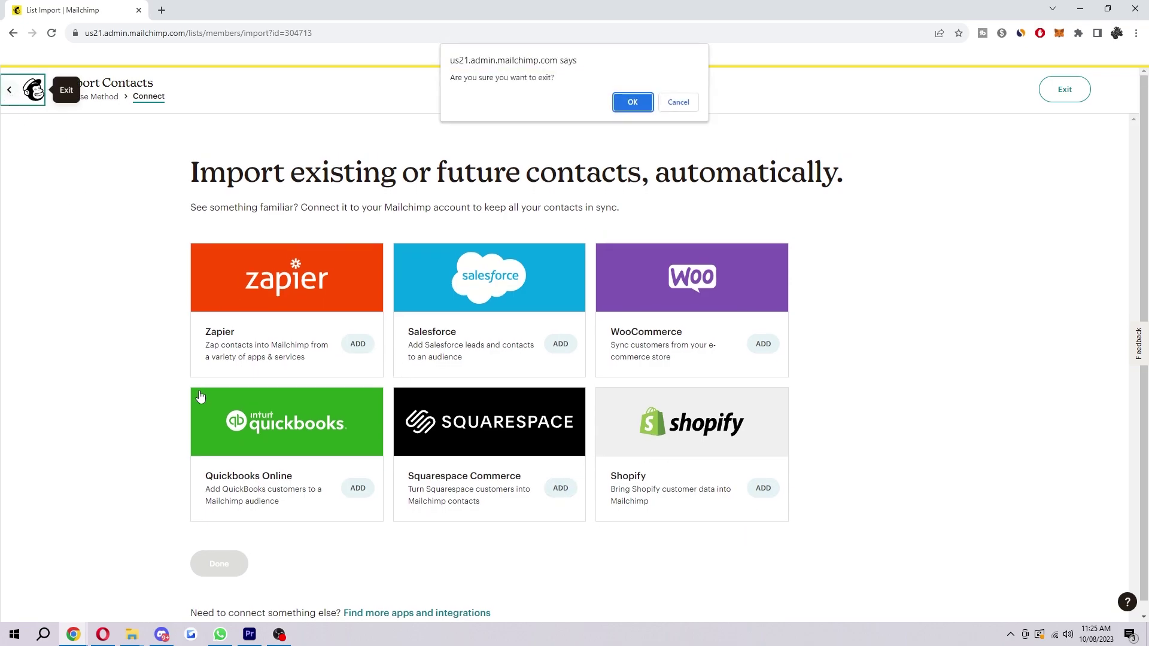
{"action": "left_click", "coordinate": [630, 102]}
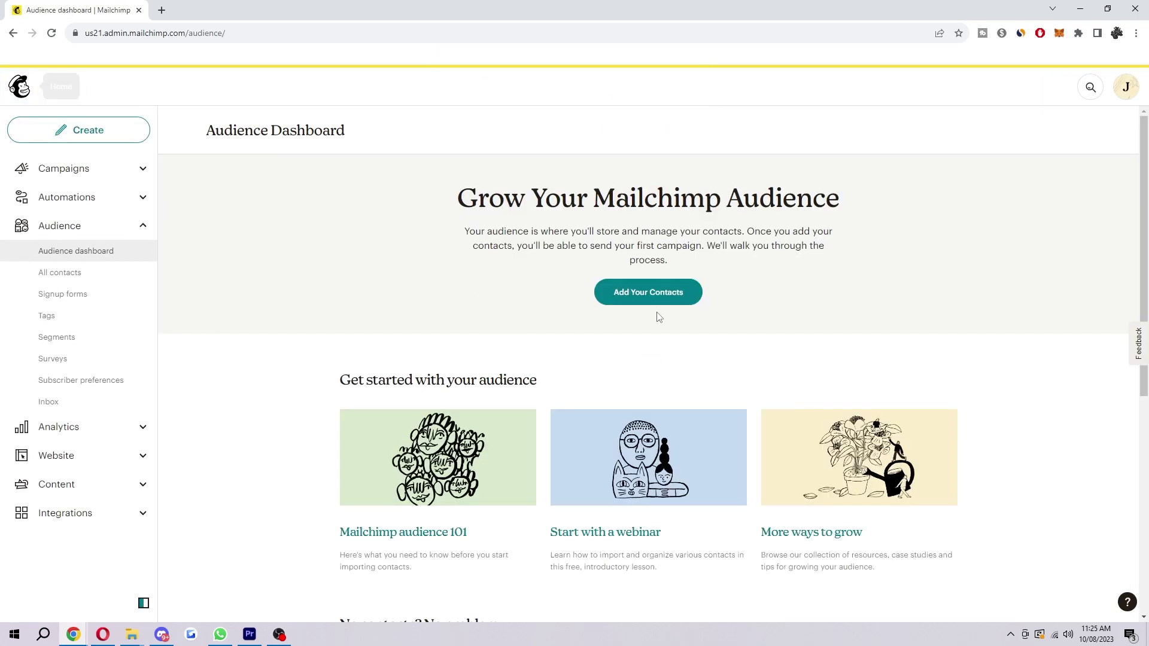
Step: Import contacts by uploading the file 'Untitled spreadsheet - Sheet1.csv'
{"action": "left_click", "coordinate": [652, 296]}
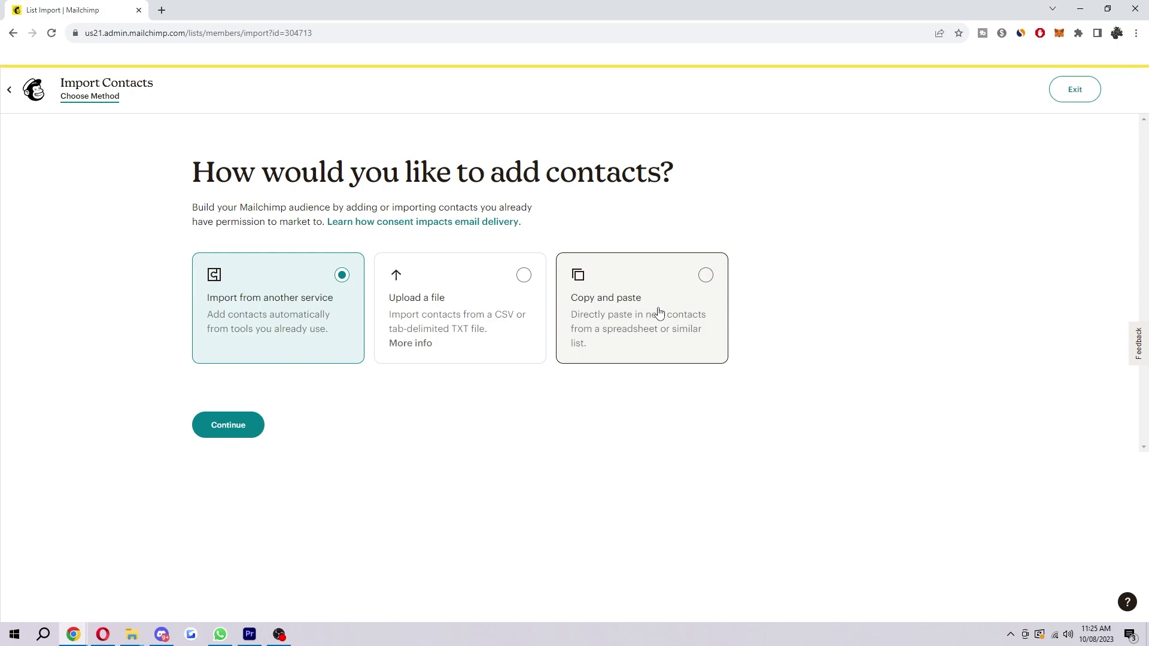
{"action": "left_click", "coordinate": [454, 347]}
{"action": "left_click", "coordinate": [241, 427]}
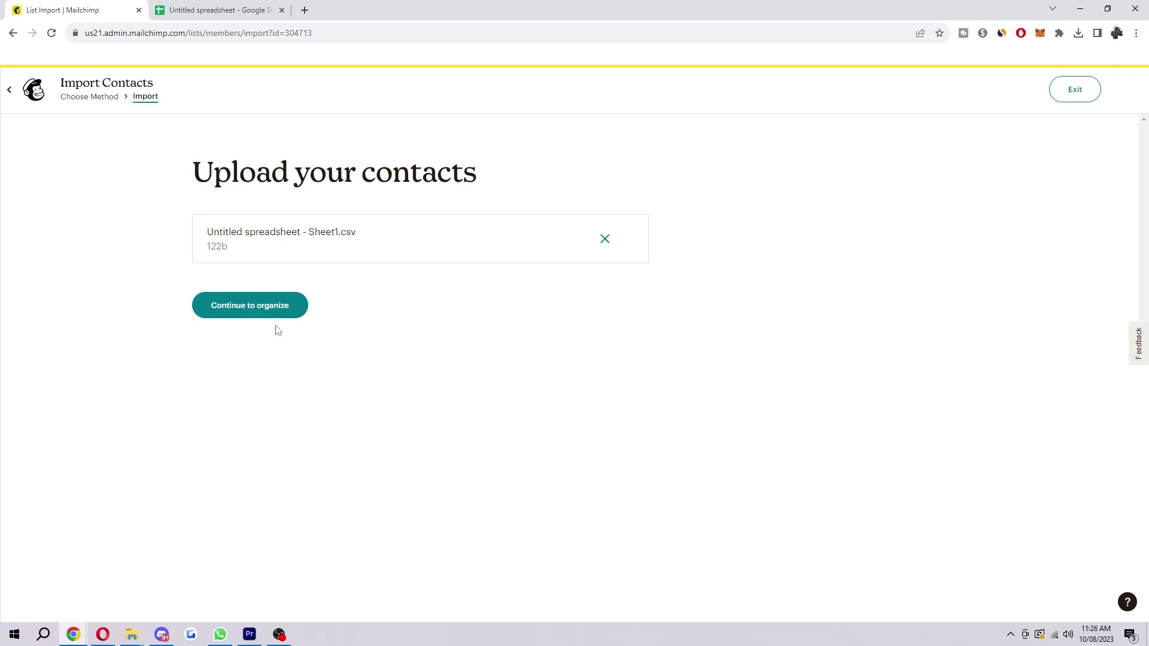
{"action": "left_click", "coordinate": [283, 309]}
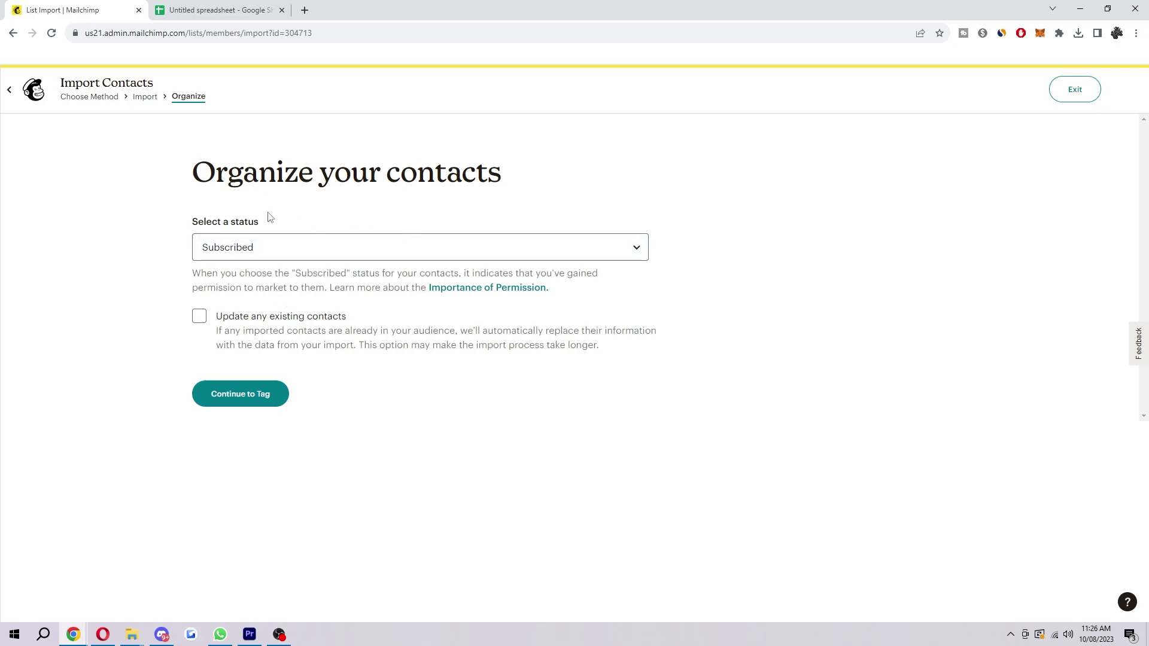
Step: Try the Unsubscribed status, then set the imported contacts back to Subscribed
{"action": "left_click", "coordinate": [382, 254]}
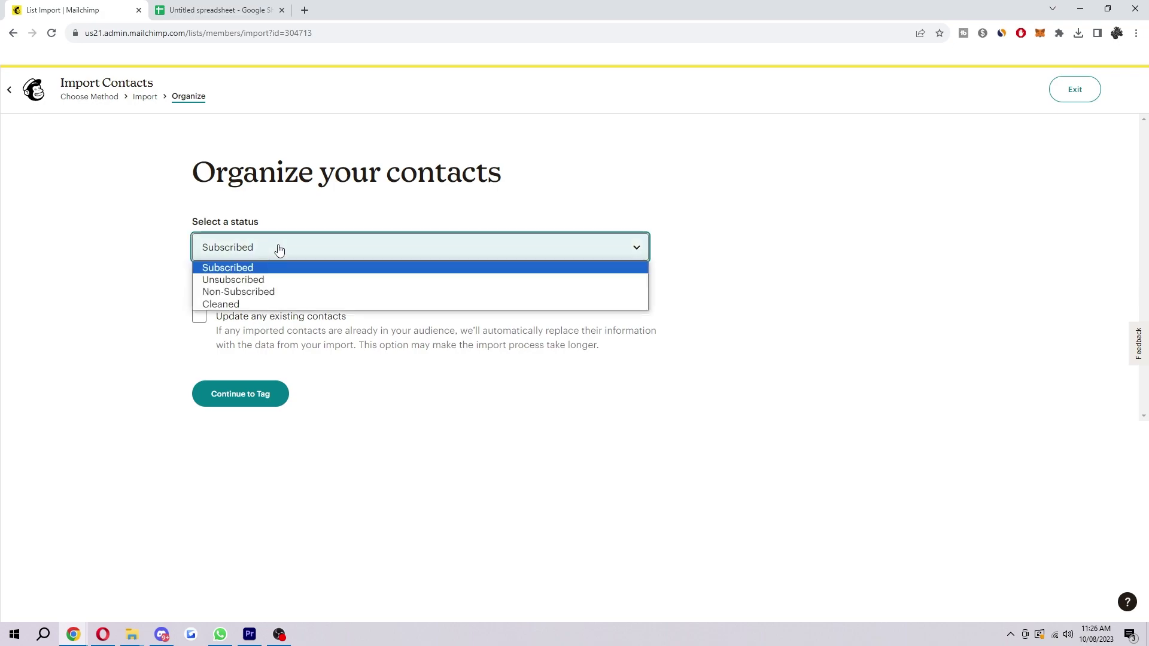
{"action": "left_click", "coordinate": [235, 280]}
{"action": "left_click_drag", "start_coordinate": [175, 280], "coordinate": [494, 290]}
{"action": "left_click", "coordinate": [500, 313]}
{"action": "left_click", "coordinate": [370, 246]}
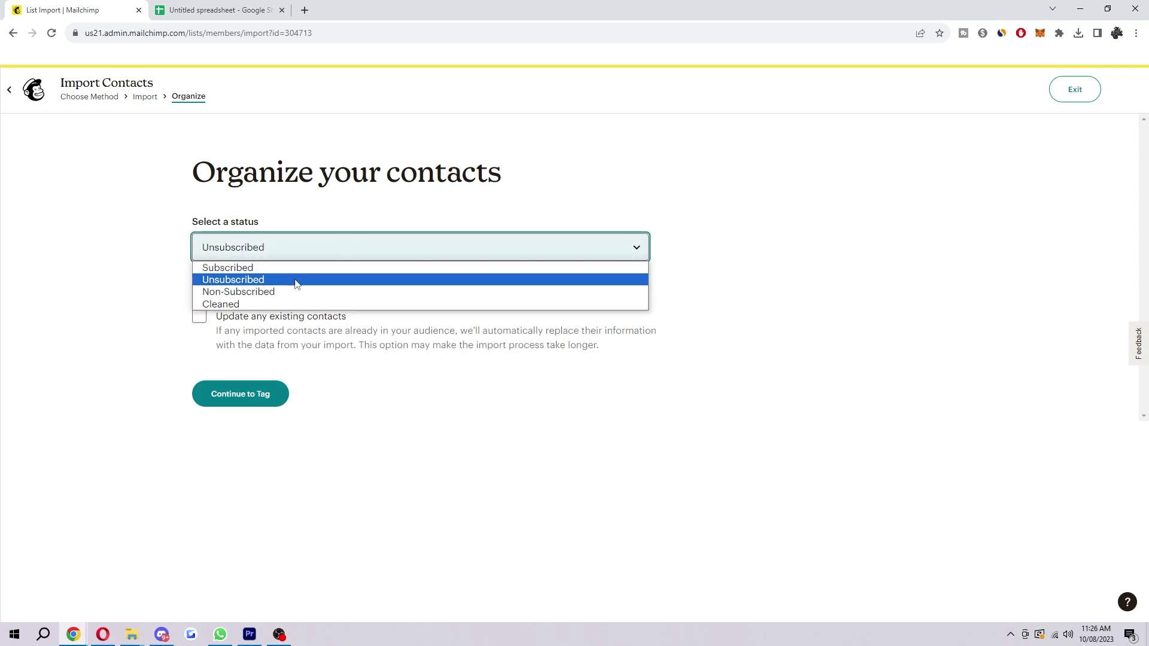
{"action": "left_click", "coordinate": [289, 267]}
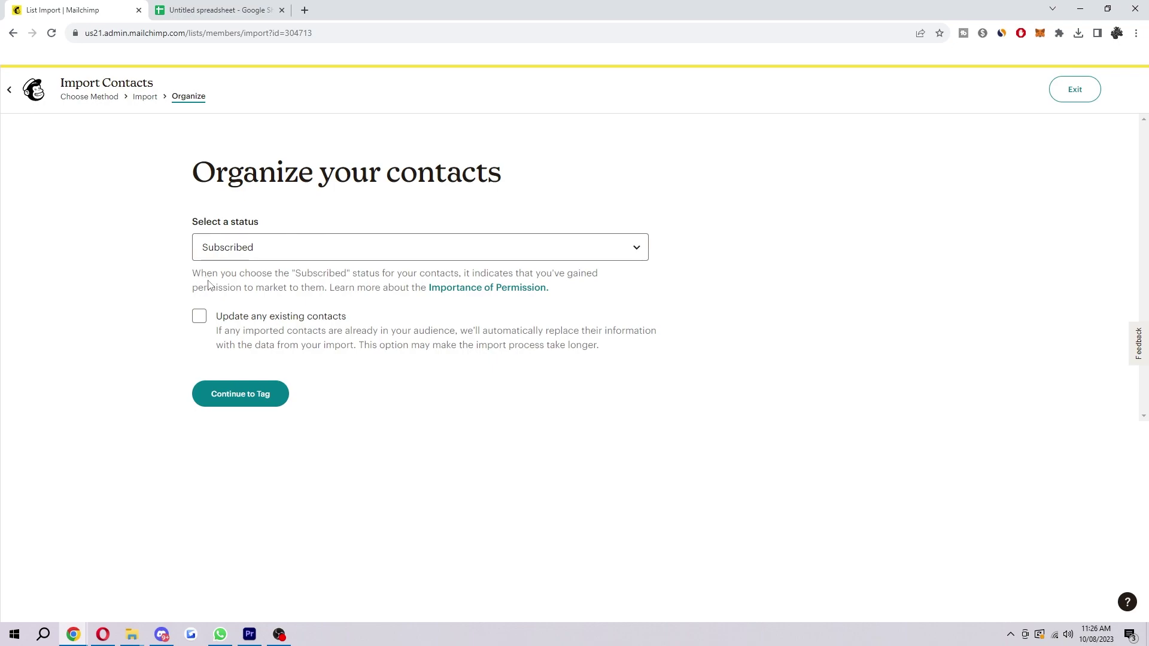
{"action": "left_click_drag", "start_coordinate": [235, 287], "coordinate": [316, 287]}
{"action": "left_click", "coordinate": [372, 308]}
{"action": "left_click", "coordinate": [262, 395]}
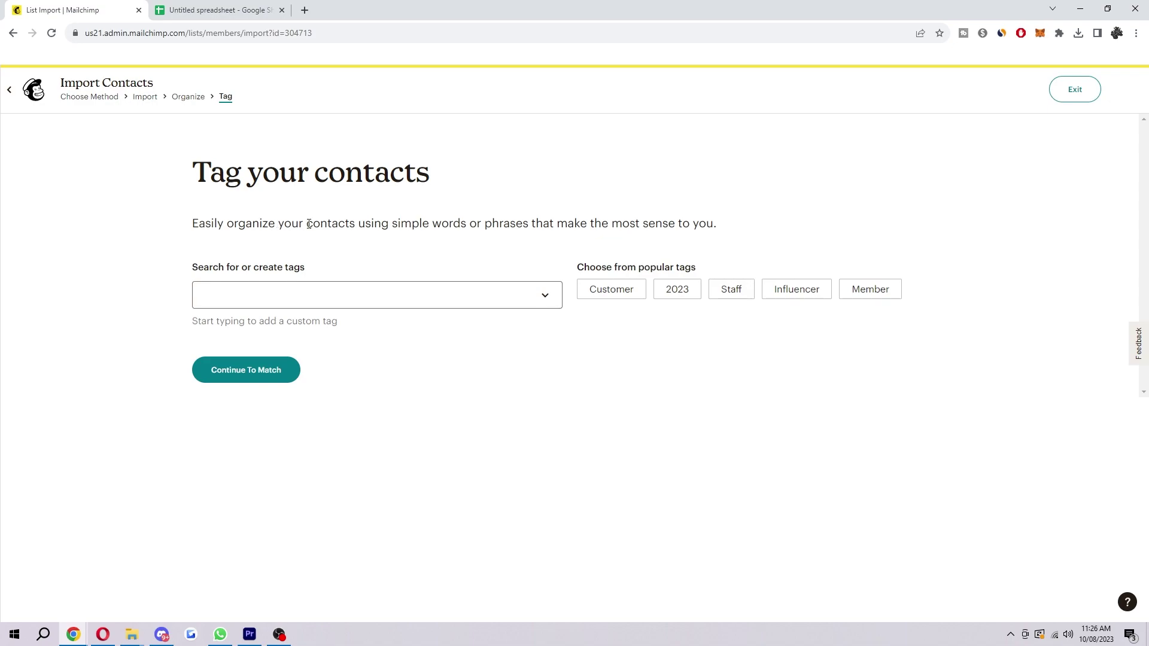
Step: Add the popular tags Customer and 2023 to the imported contacts
{"action": "left_click_drag", "start_coordinate": [548, 223], "coordinate": [737, 235]}
{"action": "left_click", "coordinate": [722, 210]}
{"action": "left_click", "coordinate": [611, 290]}
{"action": "left_click", "coordinate": [609, 292]}
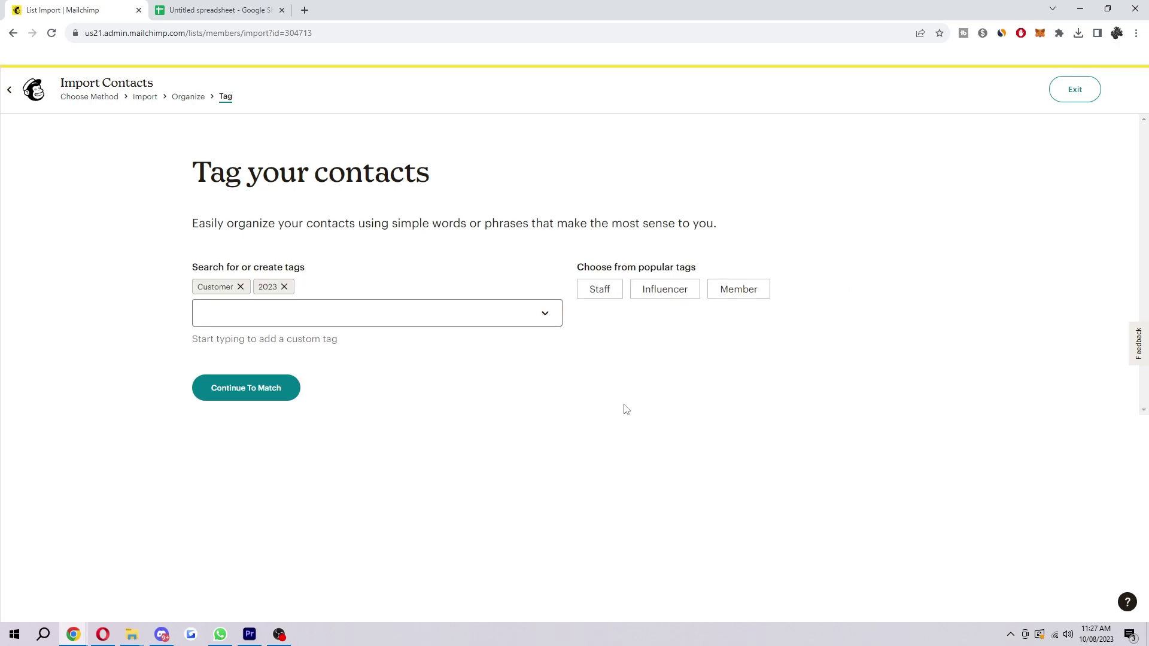
{"action": "left_click", "coordinate": [254, 389]}
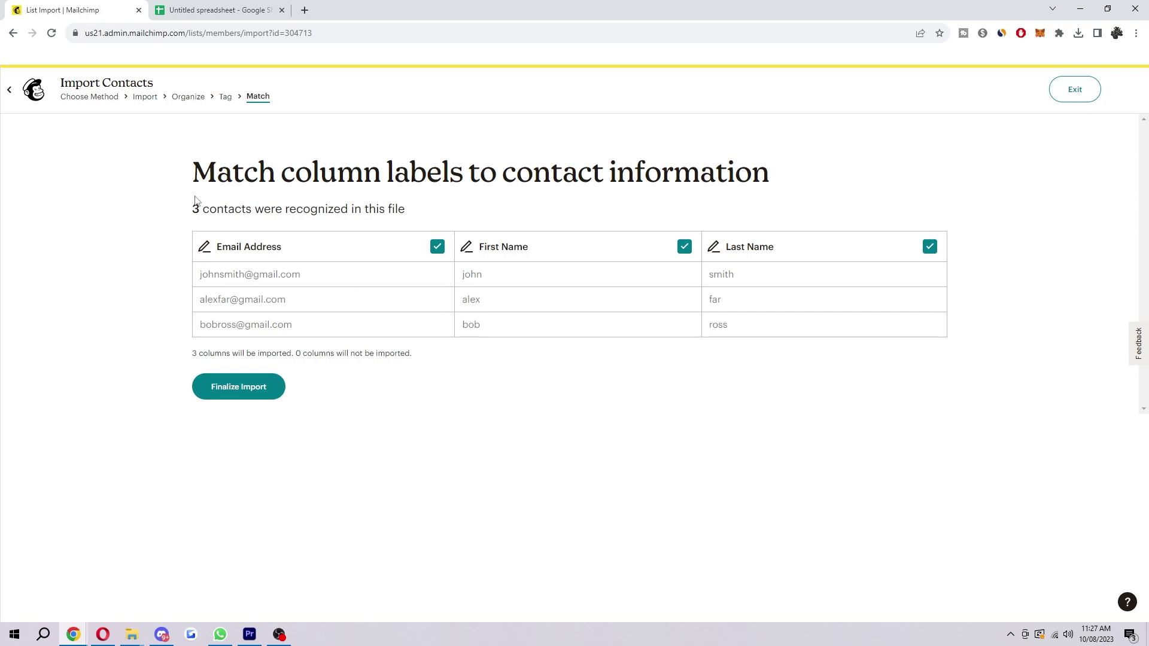
Step: Accept the column matching, review the summary, and complete importing the 3 contacts
{"action": "left_click_drag", "start_coordinate": [185, 218], "coordinate": [413, 210]}
{"action": "left_click", "coordinate": [470, 215]}
{"action": "left_click", "coordinate": [243, 393]}
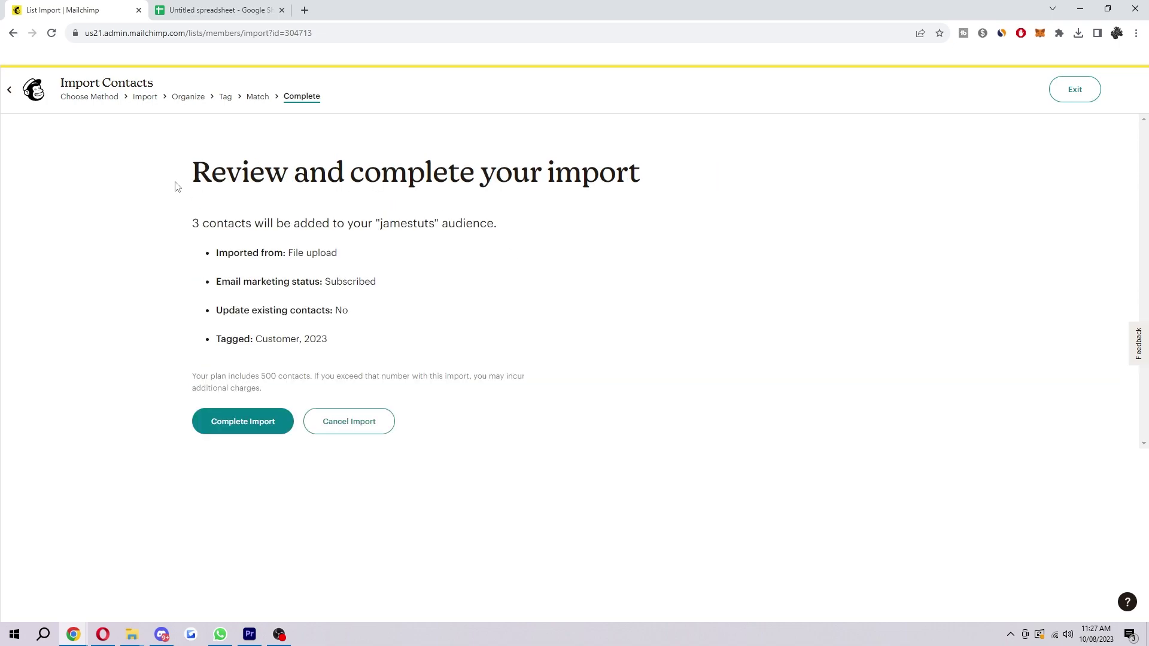
{"action": "left_click_drag", "start_coordinate": [178, 179], "coordinate": [673, 188]}
{"action": "left_click", "coordinate": [709, 228]}
{"action": "left_click", "coordinate": [256, 424]}
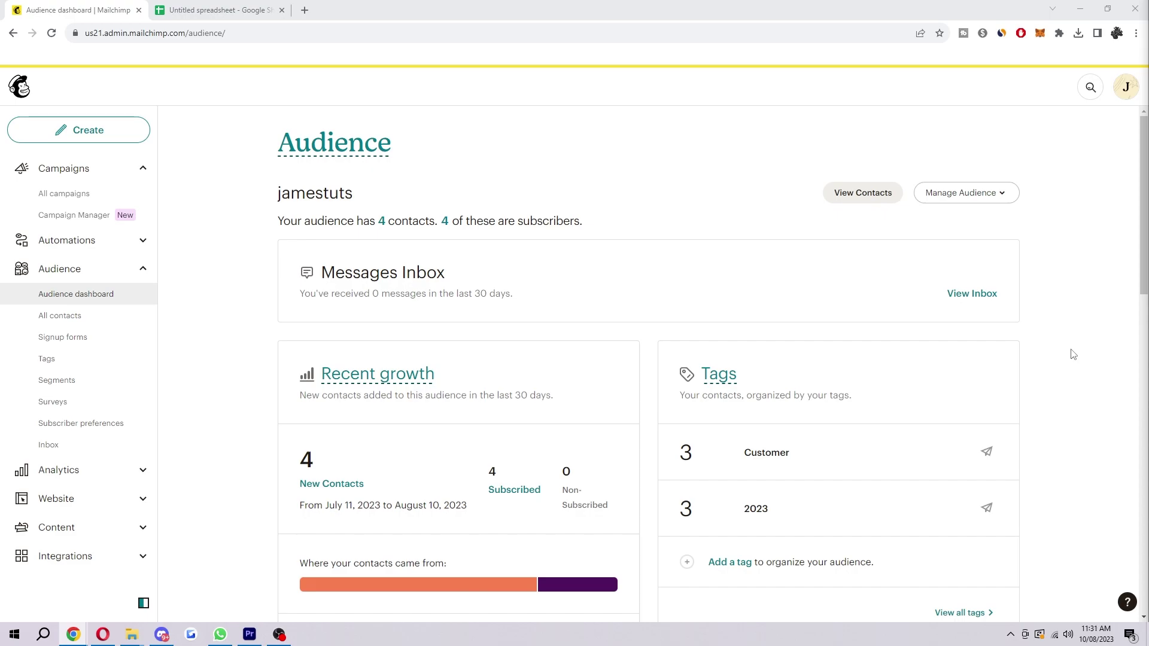
Step: Scroll the Audience dashboard to check 4 contacts and the Customer and 2023 tag counts
{"action": "scroll", "coordinate": [459, 527], "scroll_direction": "down", "scroll_amount": 5}
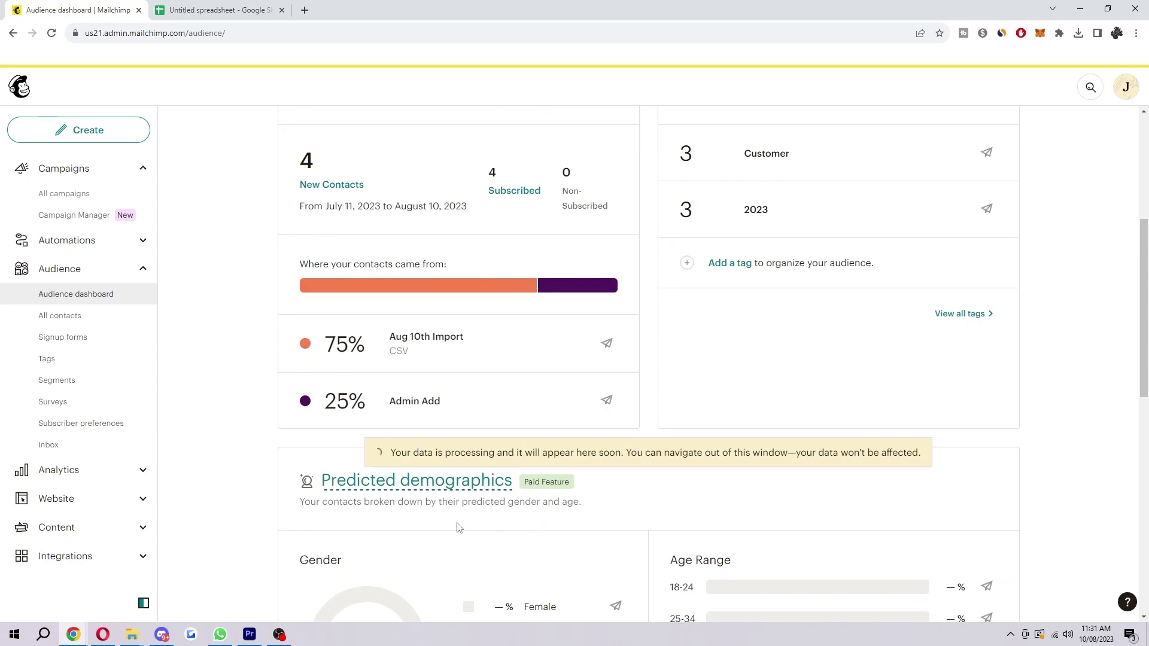
{"action": "scroll", "coordinate": [766, 374], "scroll_direction": "down", "scroll_amount": 5}
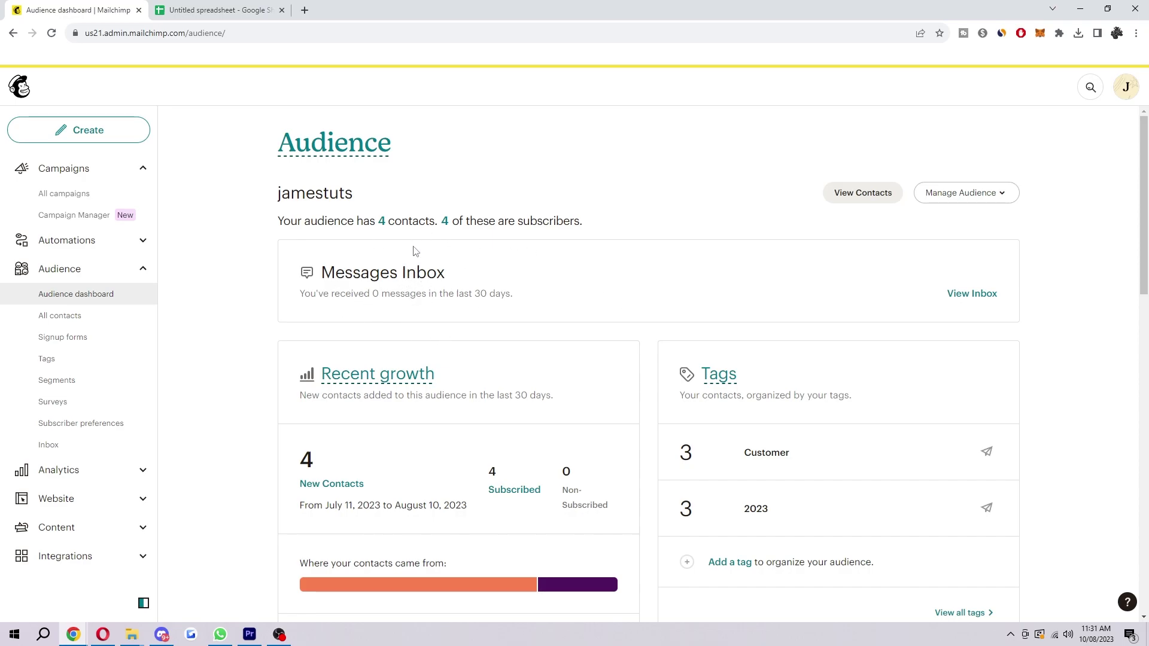
{"action": "scroll", "coordinate": [541, 297], "scroll_direction": "down", "scroll_amount": 15}
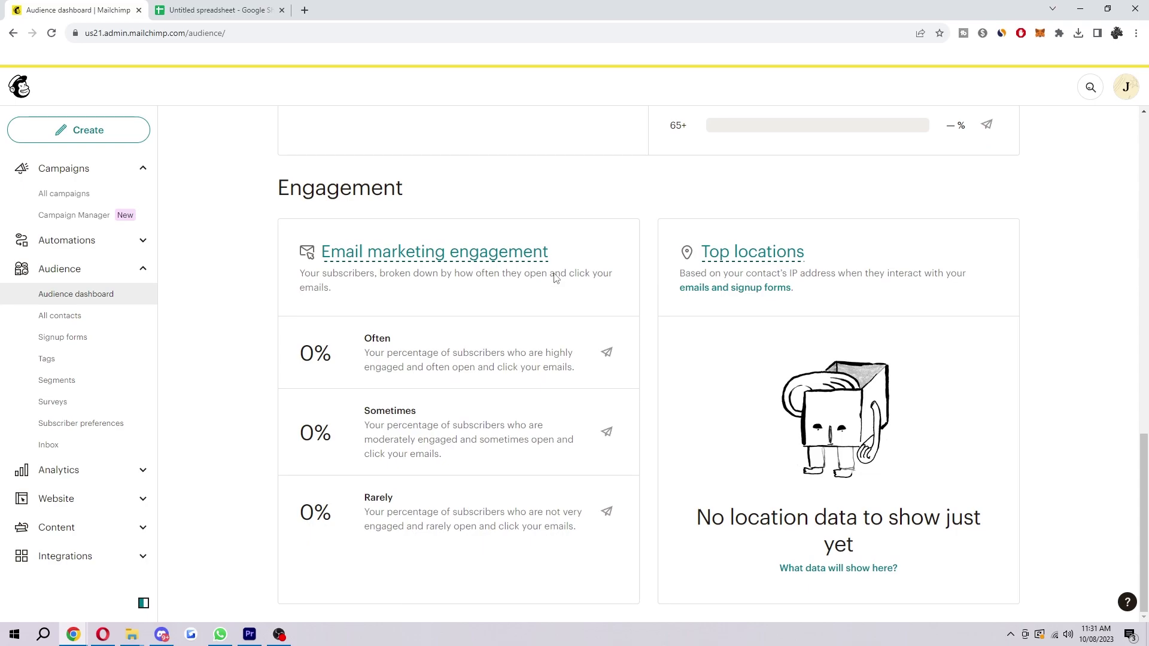
{"action": "scroll", "coordinate": [677, 397], "scroll_direction": "up", "scroll_amount": 15}
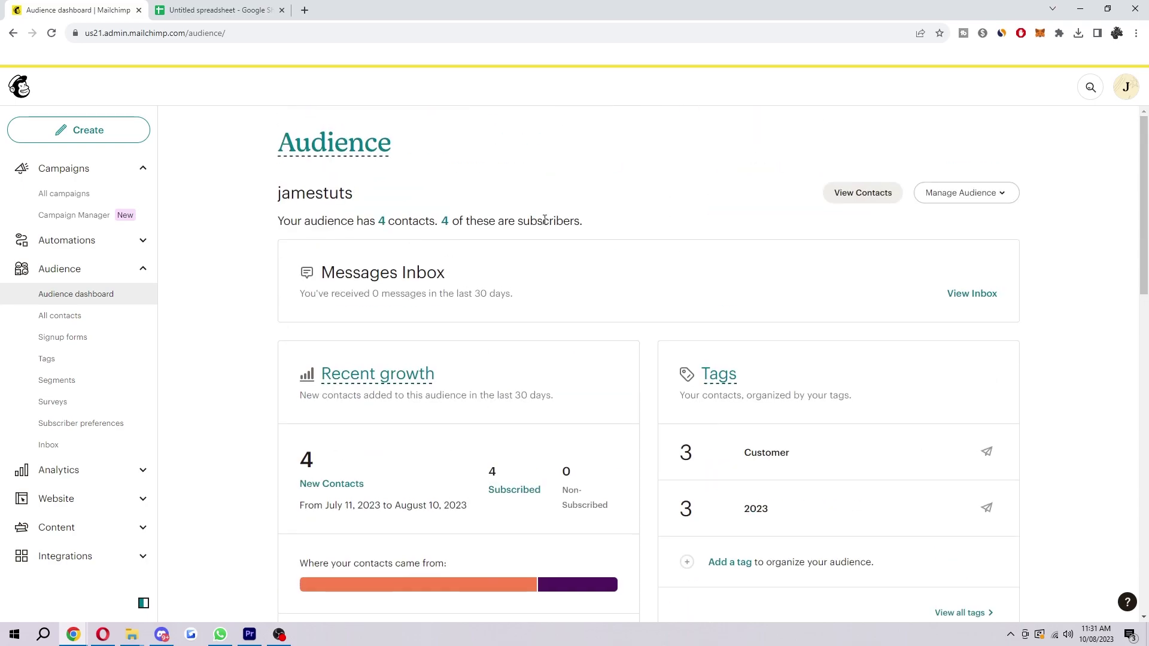